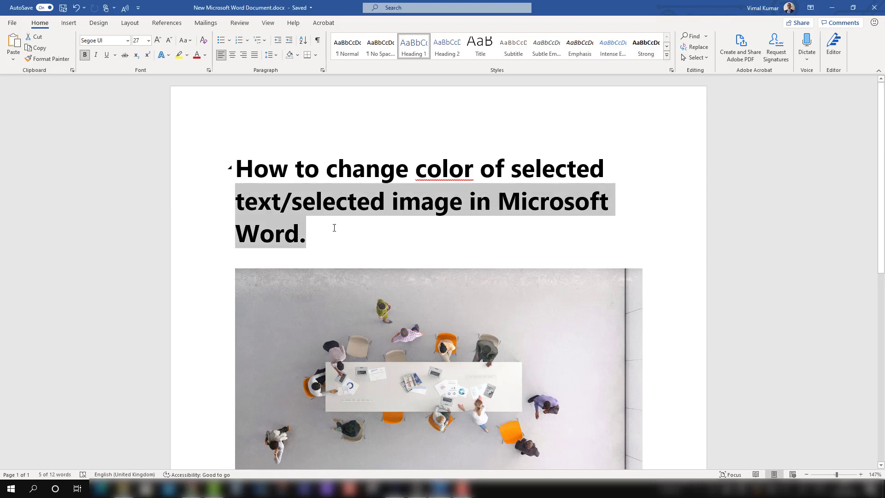
Select and deselect the heading text, then the meeting photo, to show Word's gray selection highlight.
{"action": "left_click", "coordinate": [315, 239]}
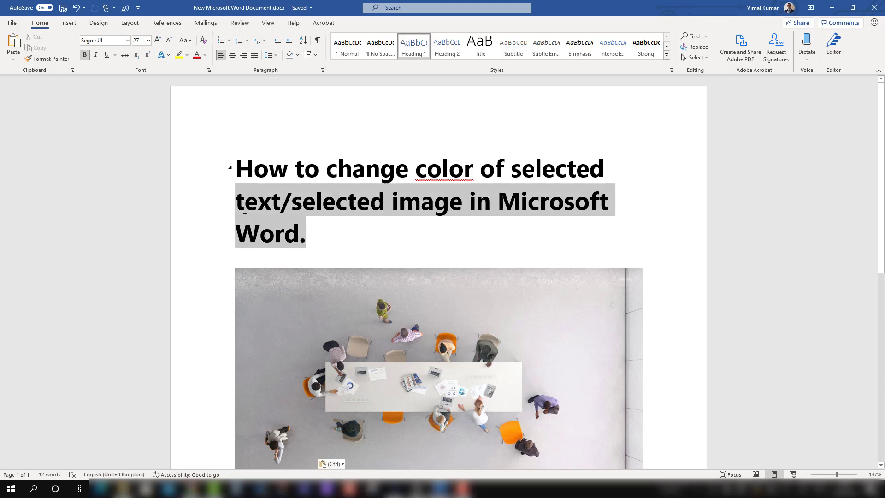
{"action": "left_click_drag", "start_coordinate": [315, 239], "coordinate": [243, 204]}
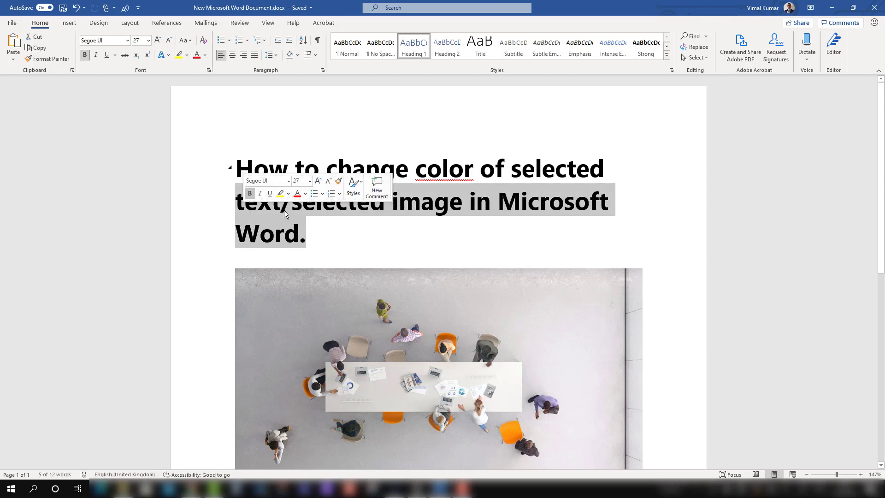
{"action": "key", "text": "ctrl+v"}
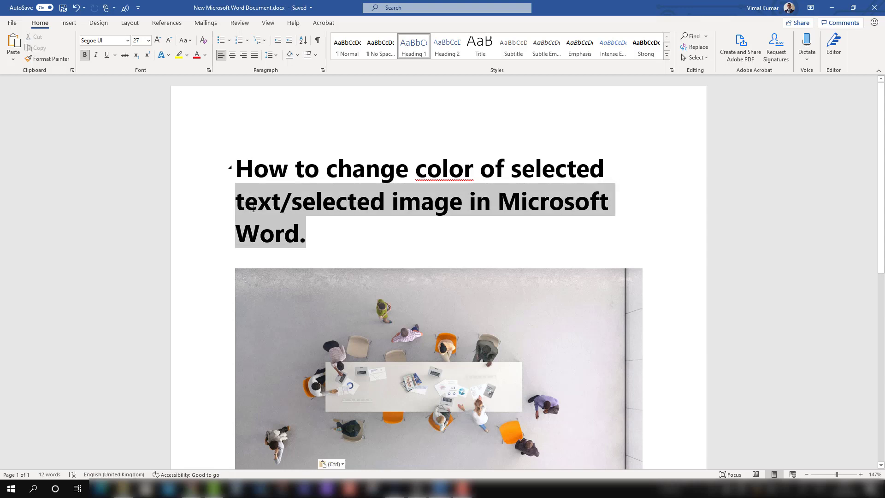
{"action": "left_click", "coordinate": [387, 245]}
{"action": "scroll", "coordinate": [387, 245], "scroll_direction": "down", "scroll_amount": 3}
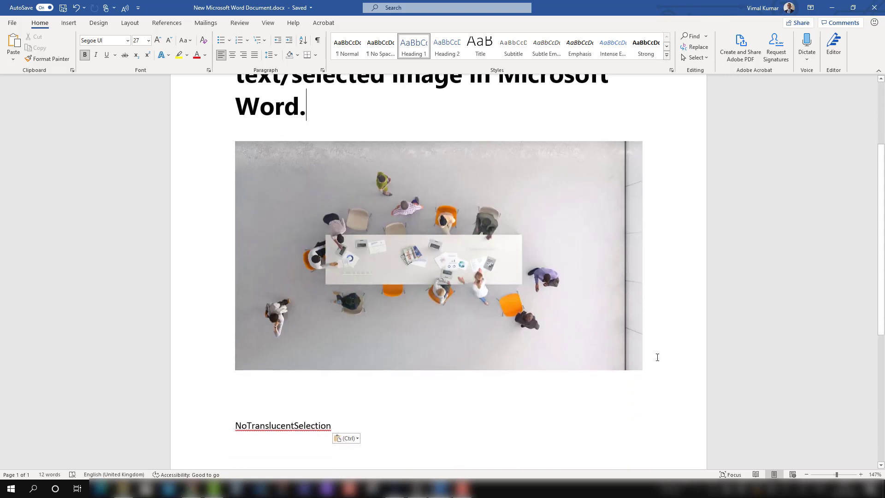
{"action": "left_click", "coordinate": [578, 342]}
{"action": "scroll", "coordinate": [514, 316], "scroll_direction": "up", "scroll_amount": 3}
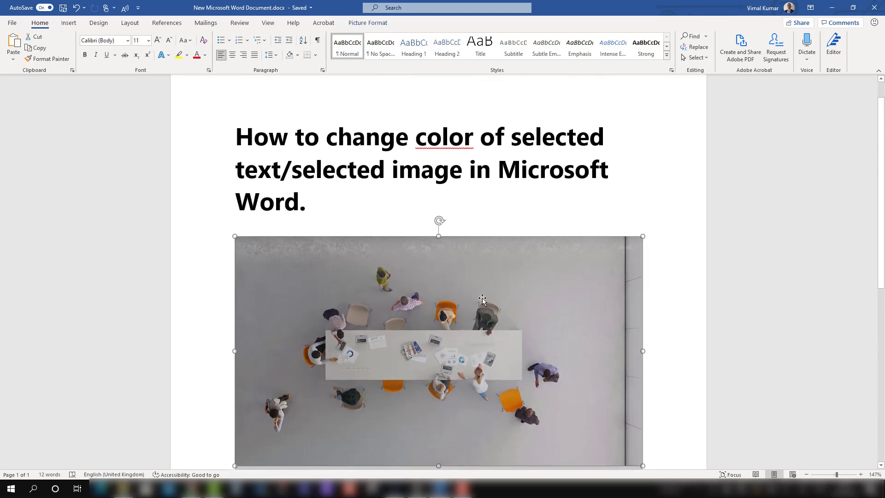
{"action": "left_click", "coordinate": [344, 214]}
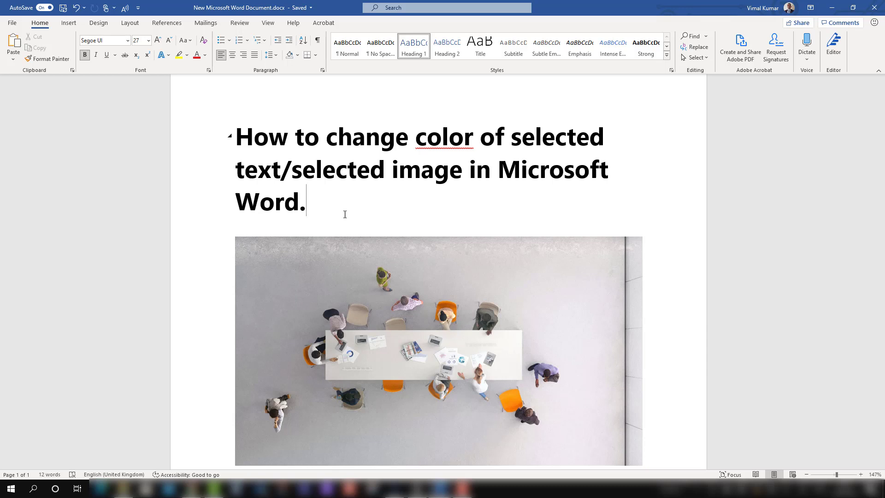
Search for 'Re' in Windows search and launch Registry Editor from the results.
{"action": "left_click", "coordinate": [35, 488]}
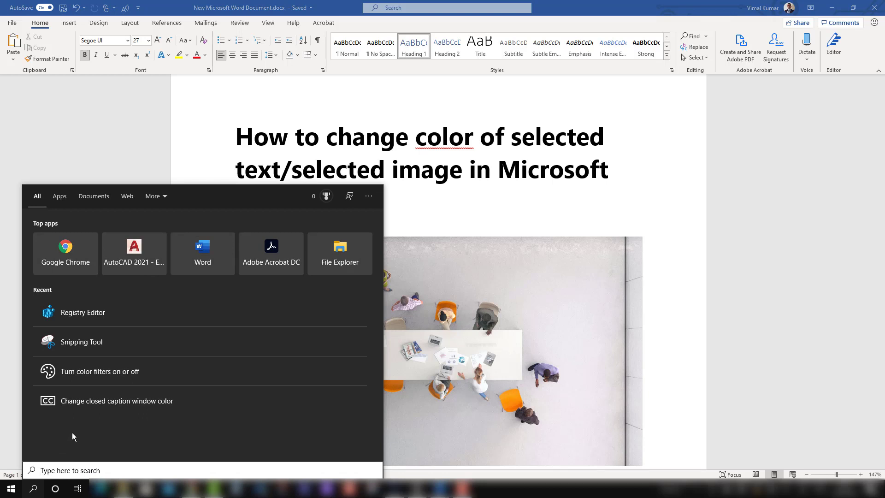
{"action": "type", "text": "Re"}
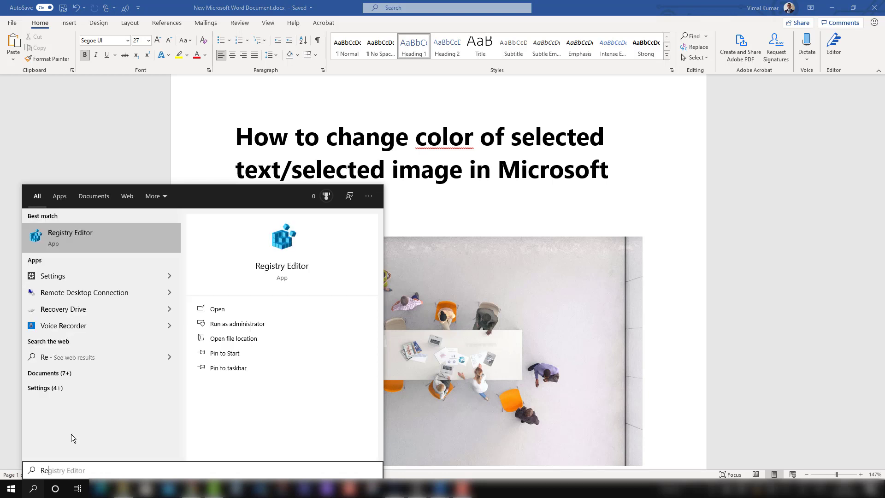
{"action": "left_click", "coordinate": [79, 242]}
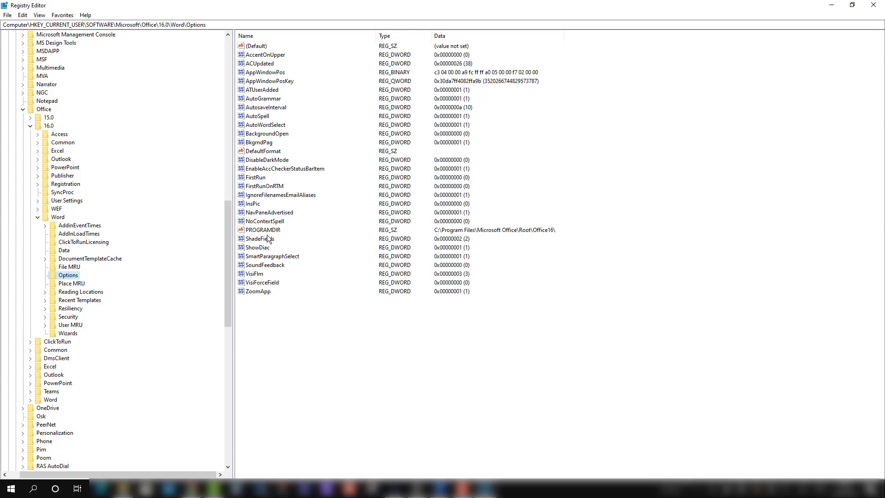
Create a new DWORD (32-bit) value under Word's Options key.
{"action": "left_click", "coordinate": [209, 27]}
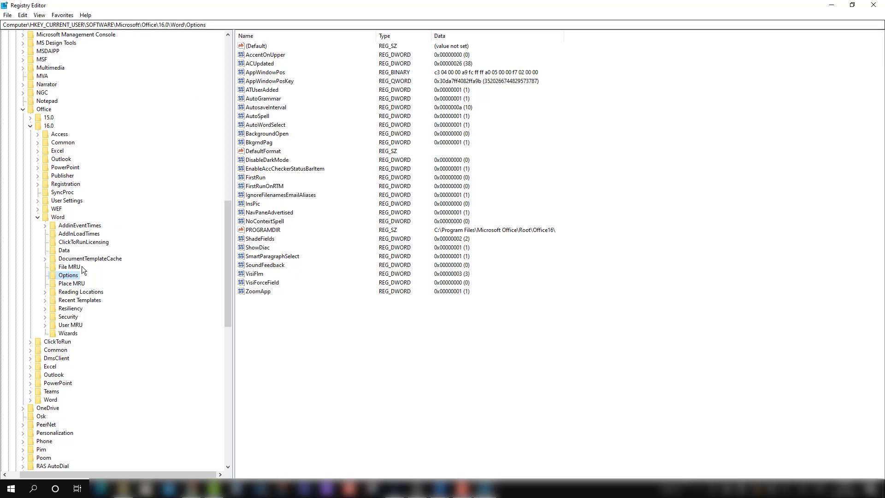
{"action": "key", "text": "Return"}
{"action": "right_click", "coordinate": [536, 316]}
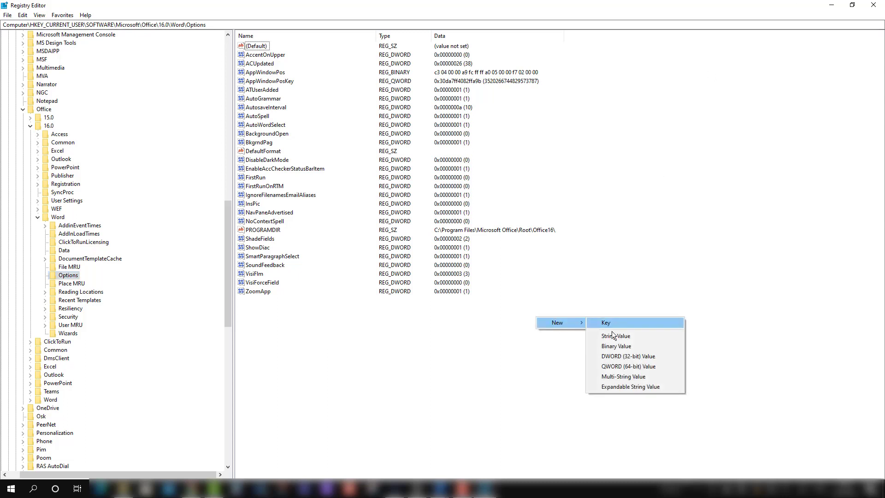
{"action": "mouse_move", "coordinate": [558, 322]}
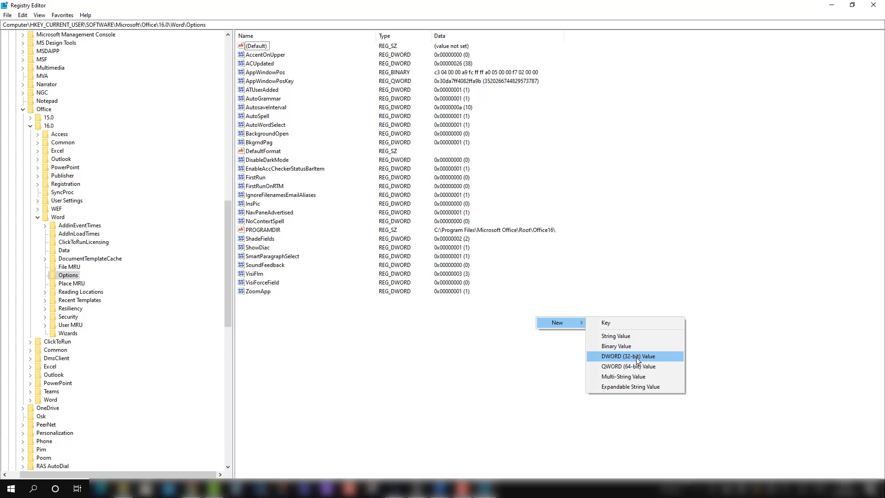
{"action": "left_click", "coordinate": [636, 358]}
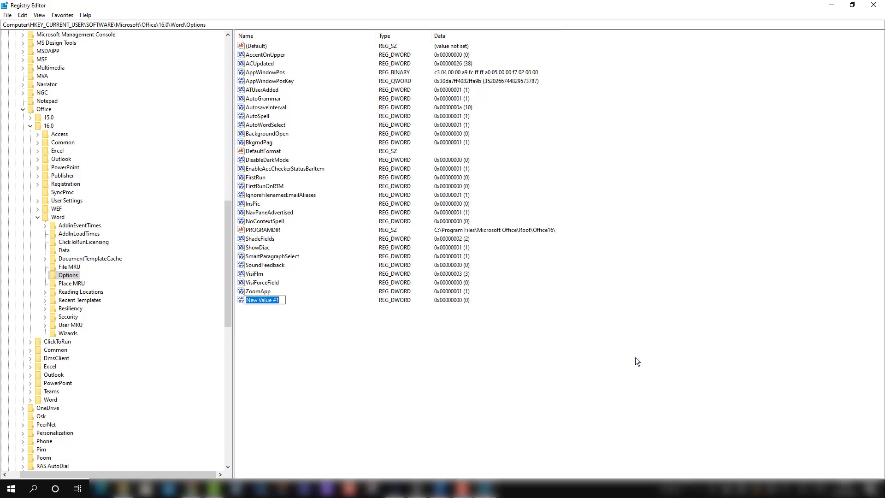
{"action": "left_click", "coordinate": [486, 488]}
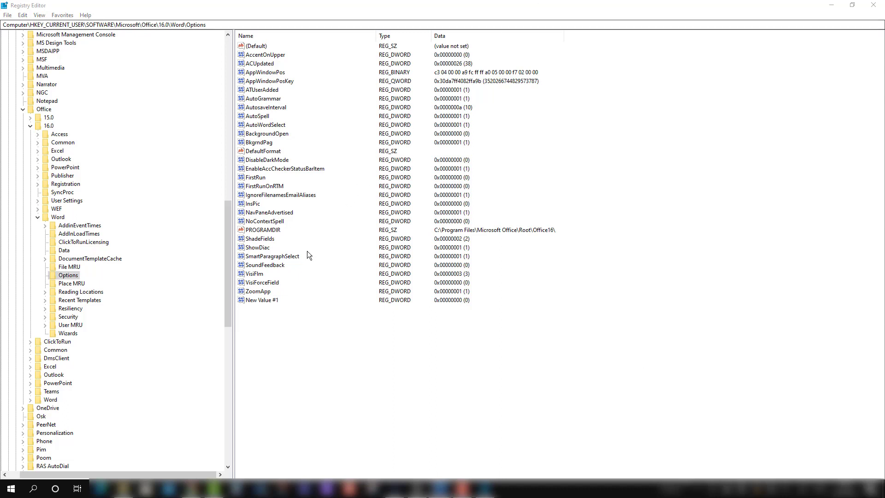
Rename the new DWORD value to NoTranslucentSelection.
{"action": "right_click", "coordinate": [266, 302]}
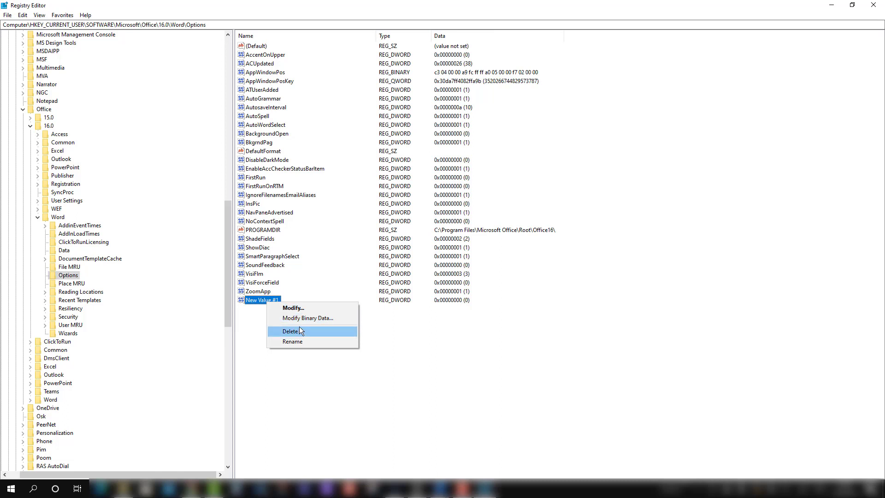
{"action": "left_click", "coordinate": [299, 341]}
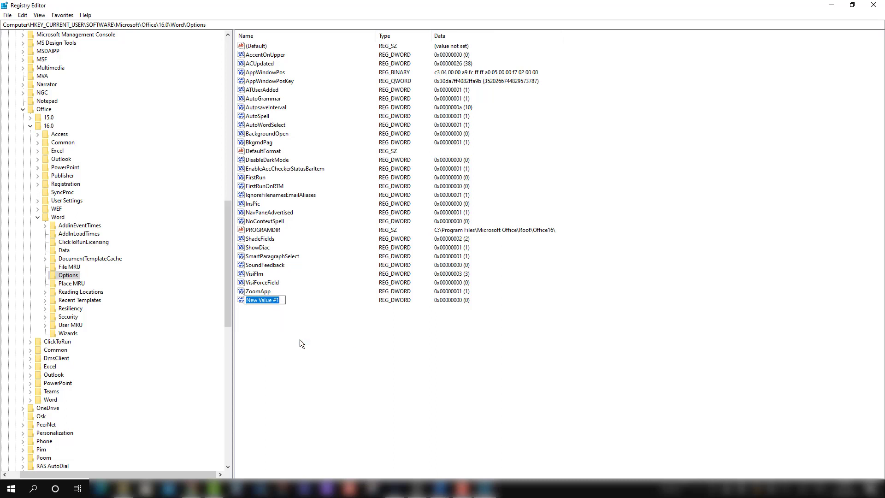
{"action": "type", "text": "NoTranslucentSelection"}
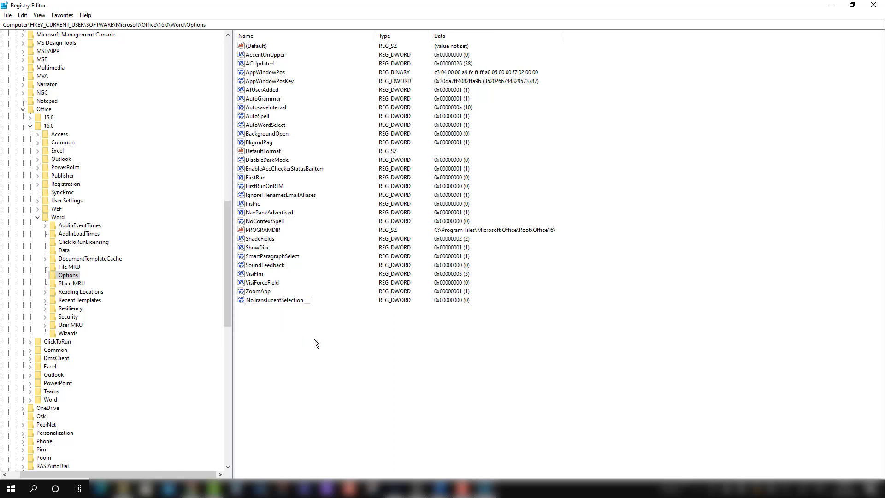
{"action": "key", "text": "Return"}
Change NoTranslucentSelection's binary data to a single 01 byte and save it.
{"action": "right_click", "coordinate": [294, 301]}
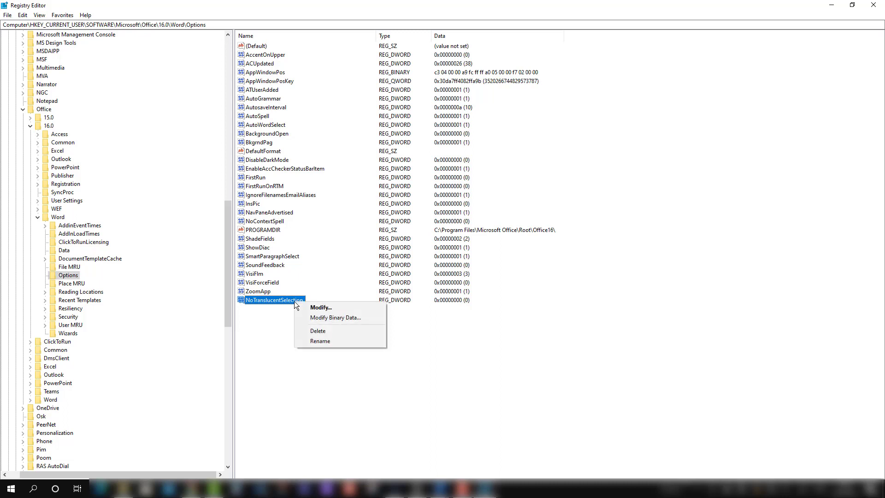
{"action": "left_click", "coordinate": [323, 317]}
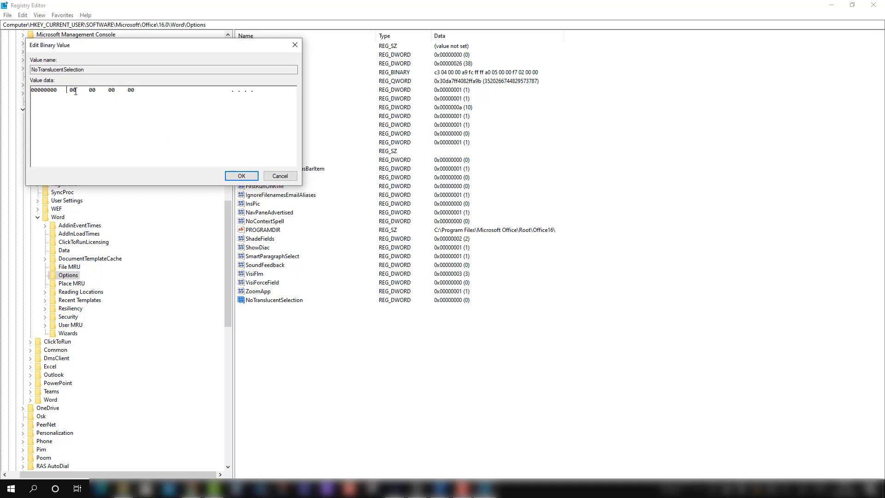
{"action": "type", "text": "01"}
{"action": "key", "text": "Delete"}
{"action": "left_click", "coordinate": [242, 175]}
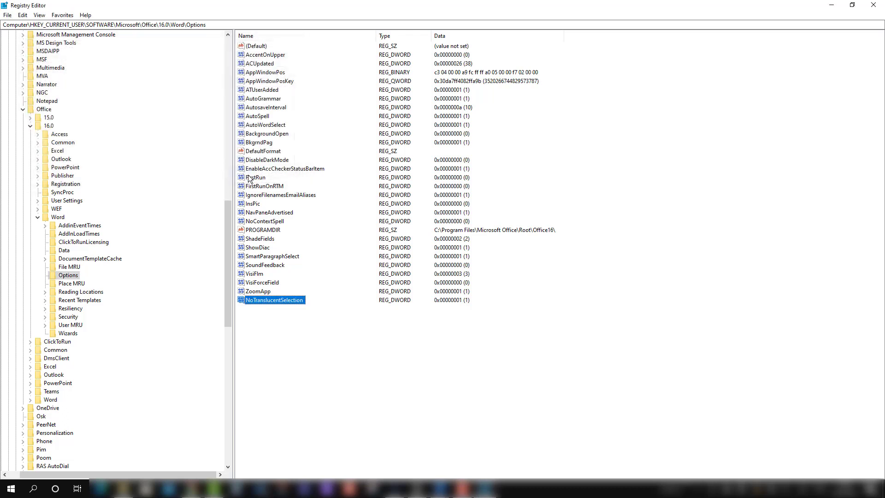
Return to Word and select heading text, then the meeting photo, to see solid black selection.
{"action": "left_click", "coordinate": [875, 7]}
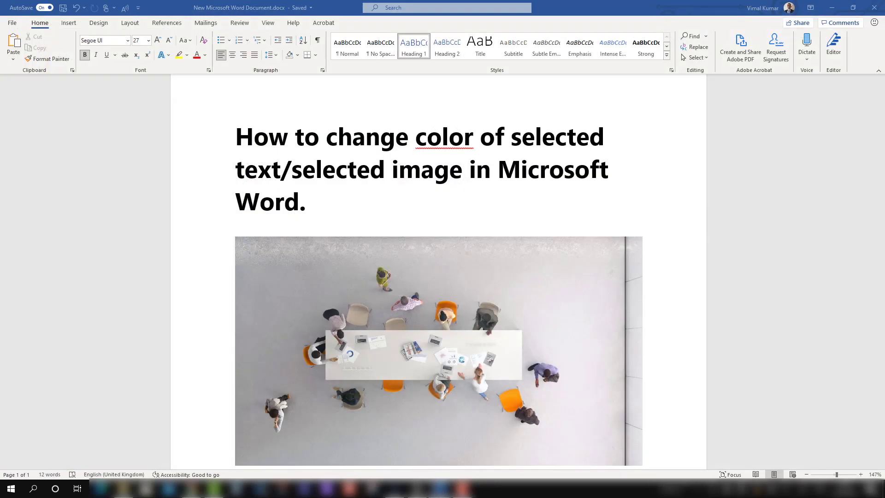
{"action": "scroll", "coordinate": [443, 277], "scroll_direction": "up", "scroll_amount": 1}
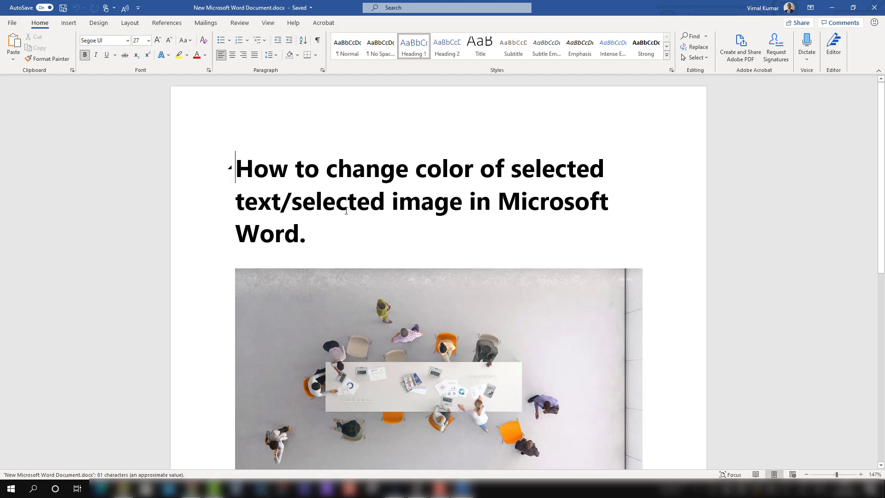
{"action": "left_click_drag", "start_coordinate": [287, 216], "coordinate": [266, 204]}
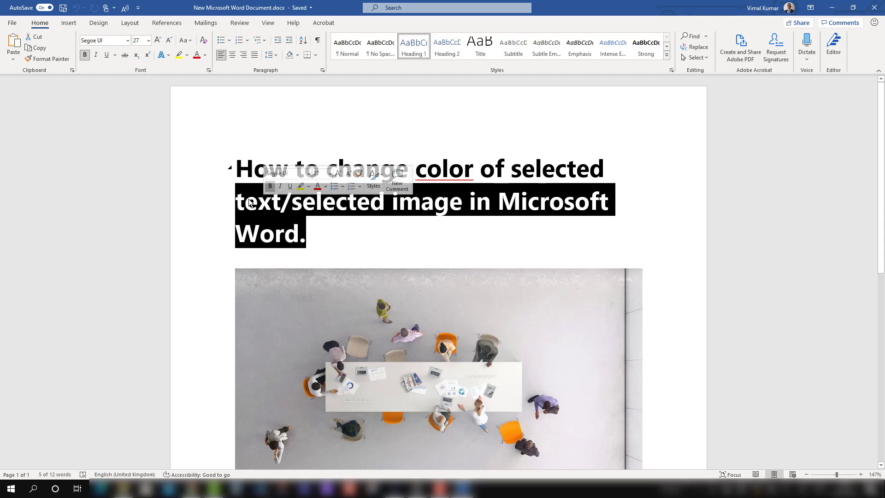
{"action": "left_click", "coordinate": [333, 235]}
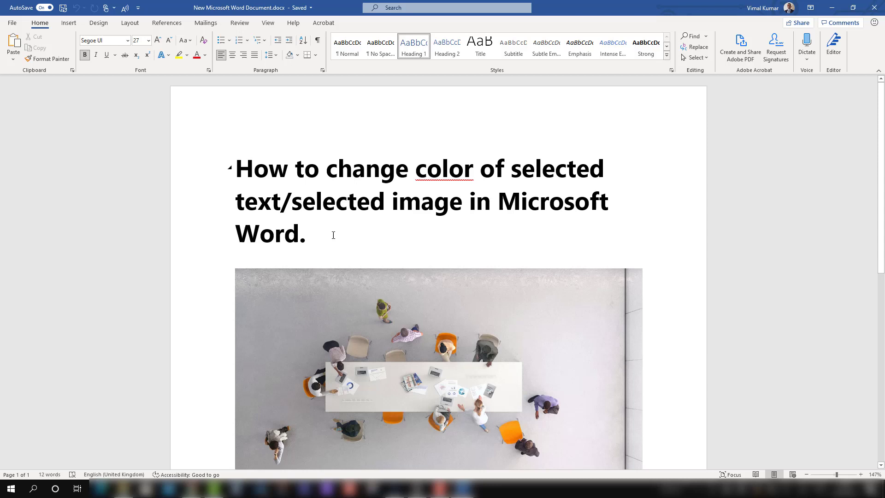
{"action": "scroll", "coordinate": [350, 234], "scroll_direction": "down", "scroll_amount": 2}
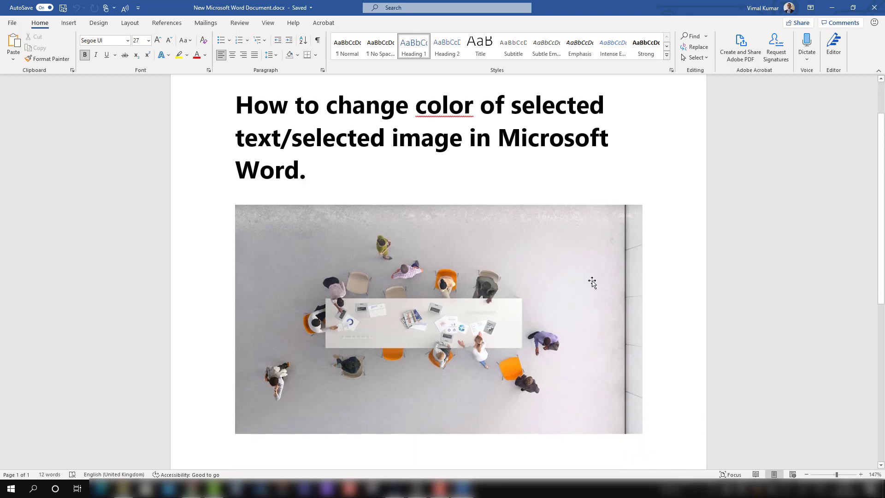
{"action": "left_click", "coordinate": [636, 289]}
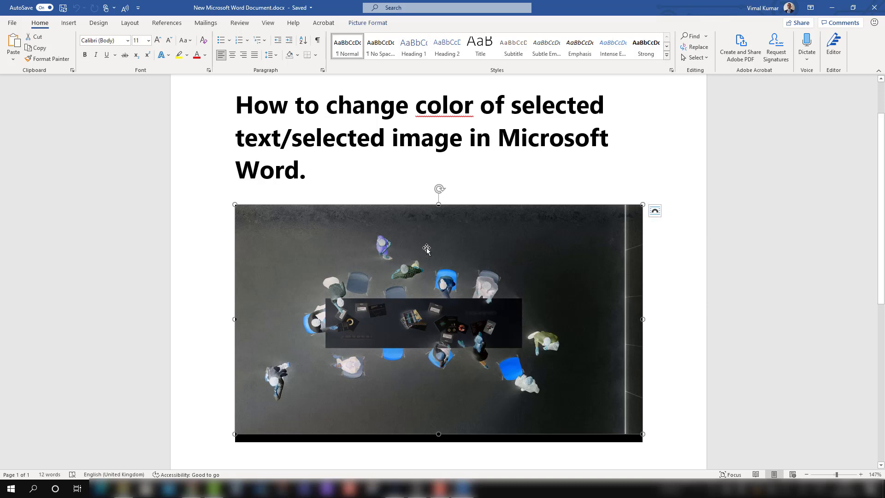
{"action": "scroll", "coordinate": [427, 249], "scroll_direction": "up", "scroll_amount": 1}
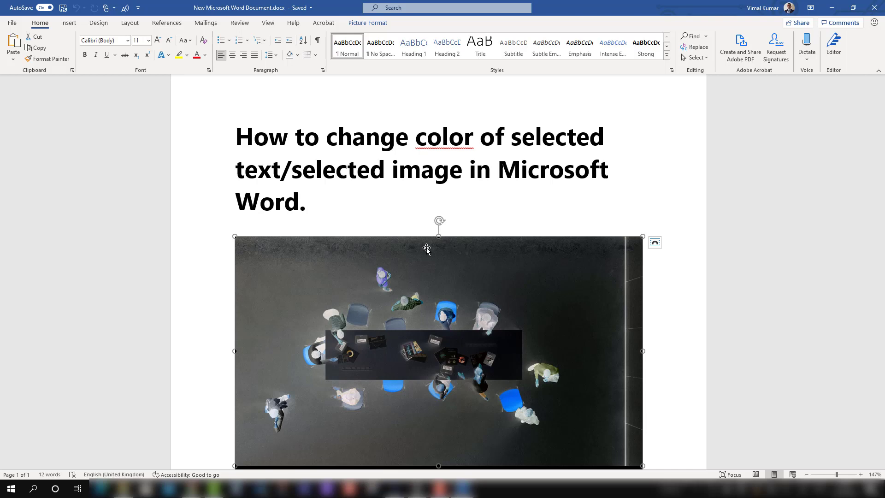
Reopen Registry Editor from Windows search.
{"action": "key", "text": "ctrl+z"}
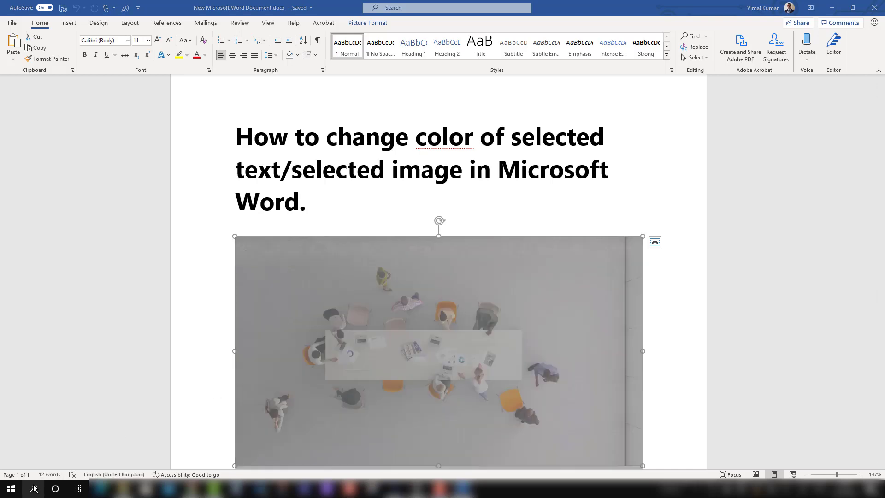
{"action": "left_click", "coordinate": [34, 488]}
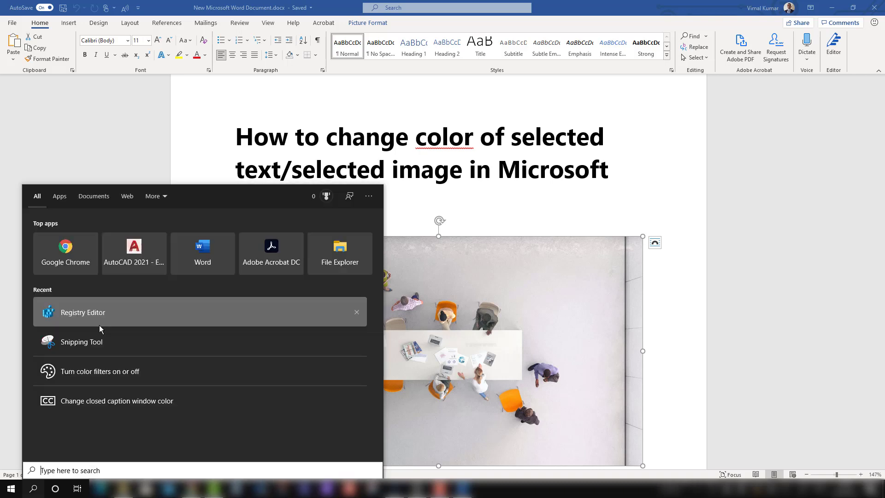
{"action": "left_click", "coordinate": [99, 329]}
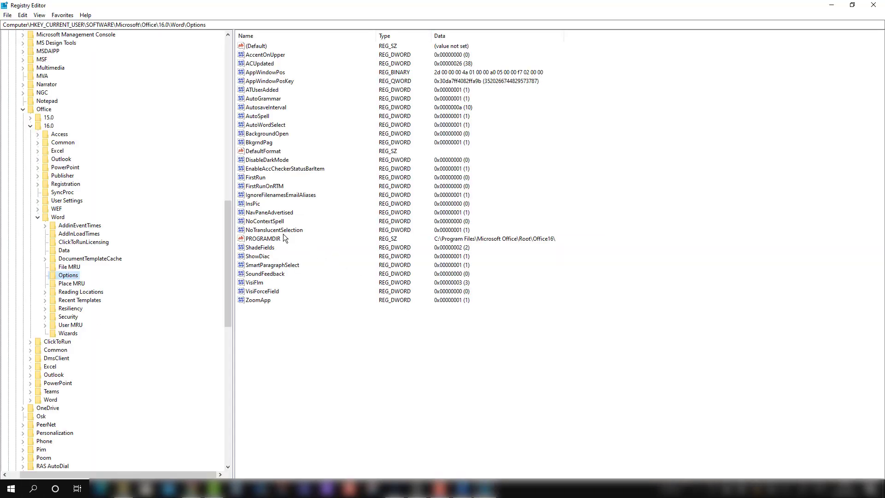
Change NoTranslucentSelection's binary data from 01 back to 00 and save it.
{"action": "left_click", "coordinate": [274, 232]}
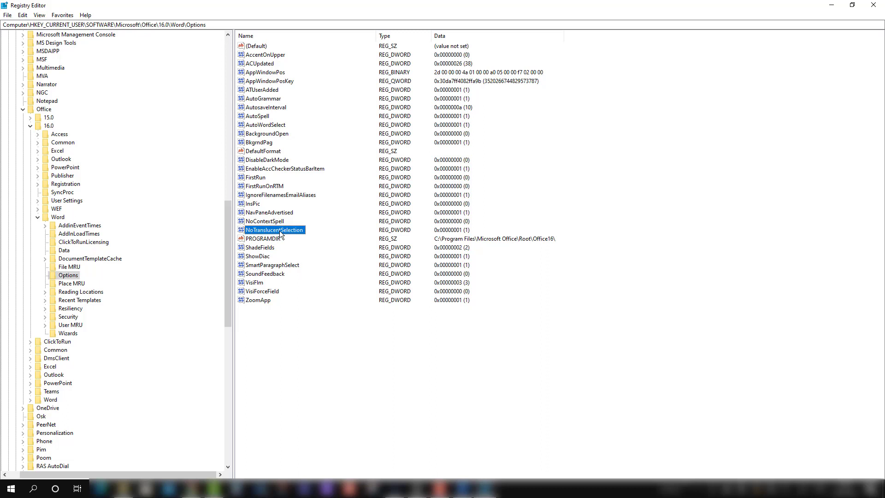
{"action": "right_click", "coordinate": [281, 235]}
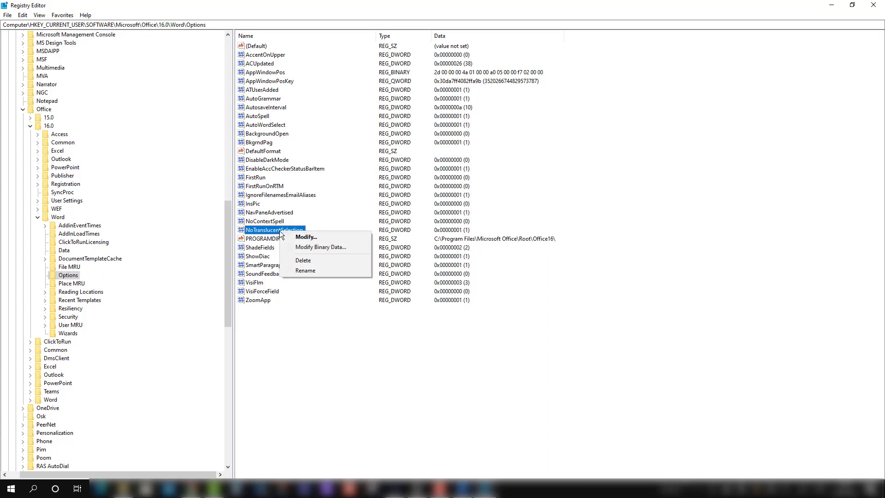
{"action": "left_click", "coordinate": [306, 248]}
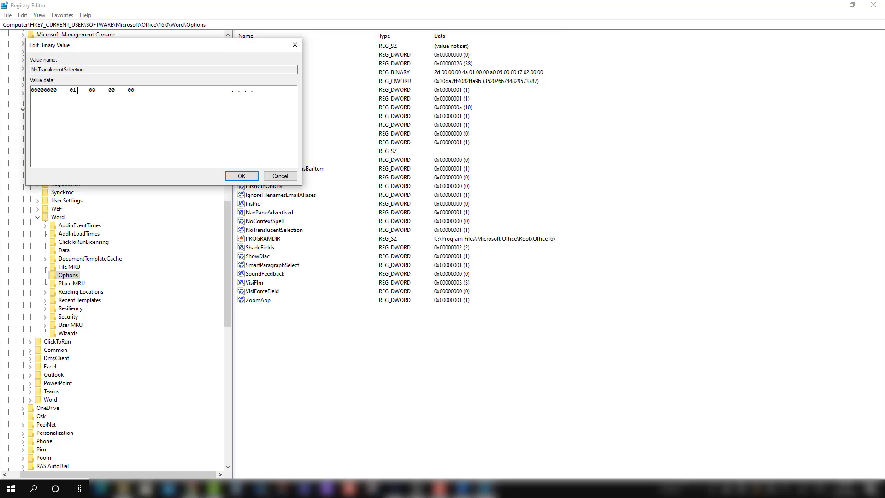
{"action": "type", "text": "00"}
{"action": "key", "text": "BackSpace"}
{"action": "type", "text": "00"}
{"action": "key", "text": "BackSpace"}
{"action": "left_click", "coordinate": [241, 177]}
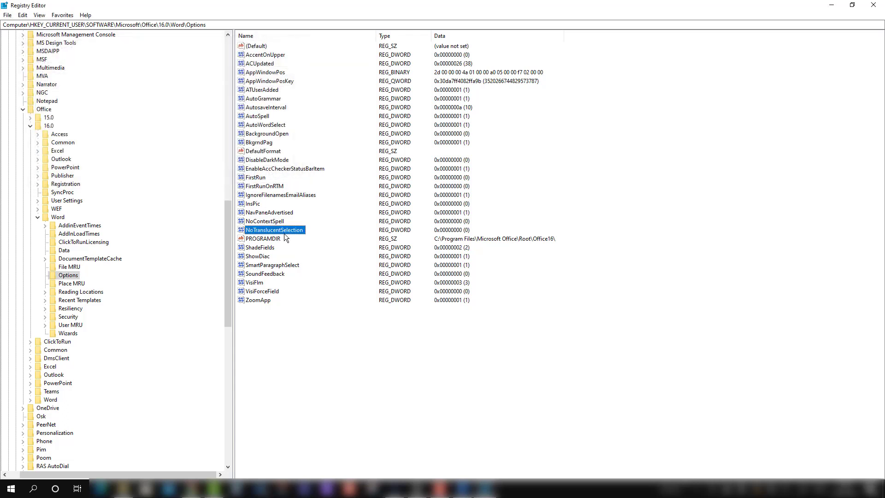
Return to Word and drag-select the heading text twice to check the gray highlight.
{"action": "left_click", "coordinate": [876, 8]}
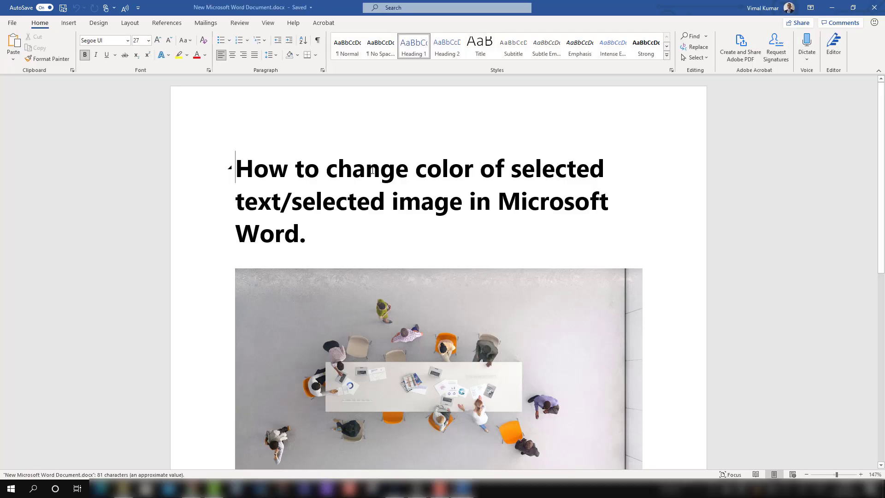
{"action": "left_click_drag", "start_coordinate": [310, 233], "coordinate": [255, 211]}
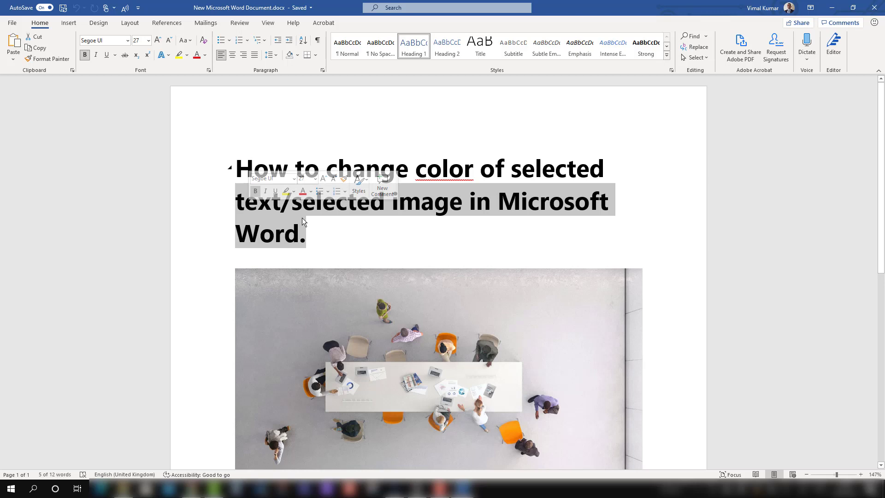
{"action": "left_click", "coordinate": [307, 234]}
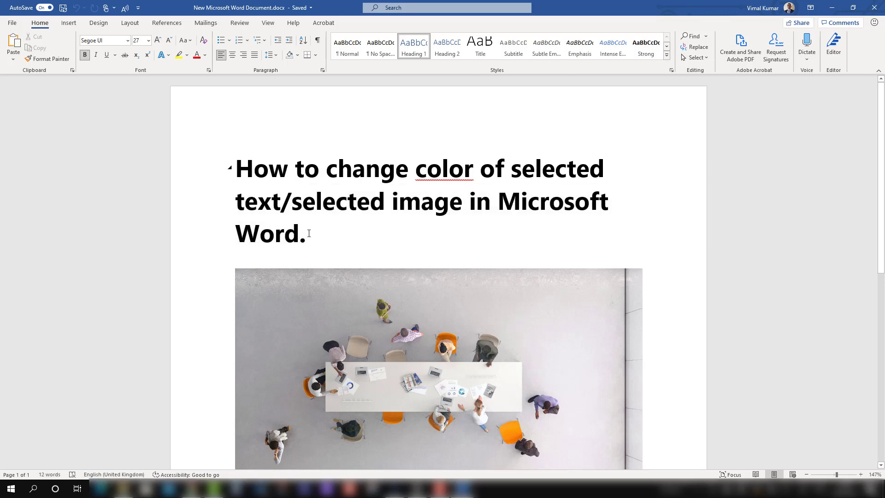
{"action": "left_click_drag", "start_coordinate": [307, 234], "coordinate": [247, 210]}
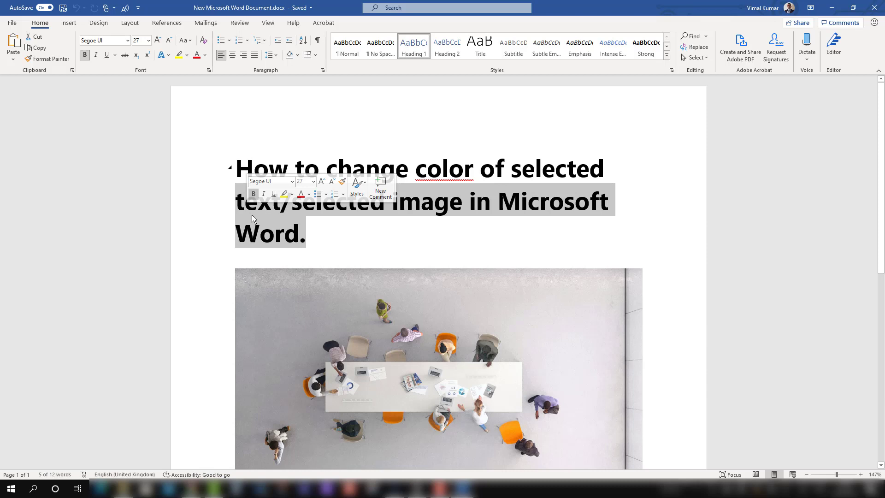
Reopen Registry Editor and delete the NoTranslucentSelection value, confirming with Yes.
{"action": "left_click", "coordinate": [32, 488]}
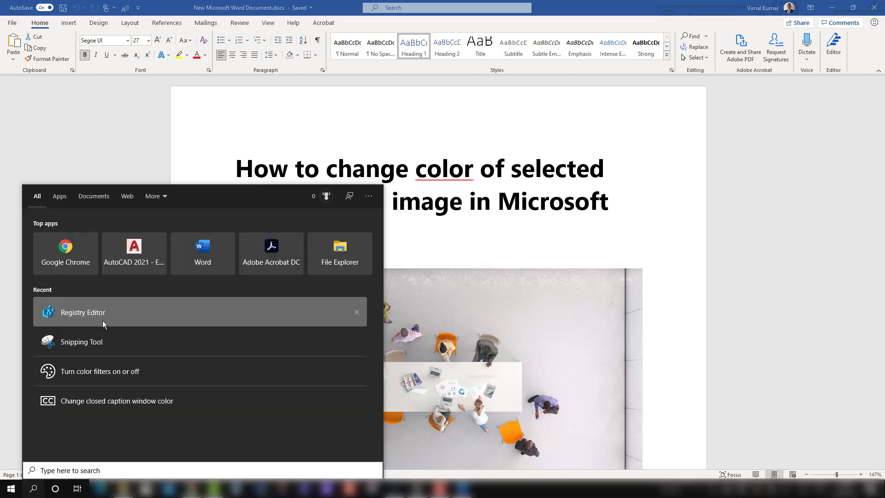
{"action": "left_click", "coordinate": [103, 312]}
{"action": "right_click", "coordinate": [275, 230]}
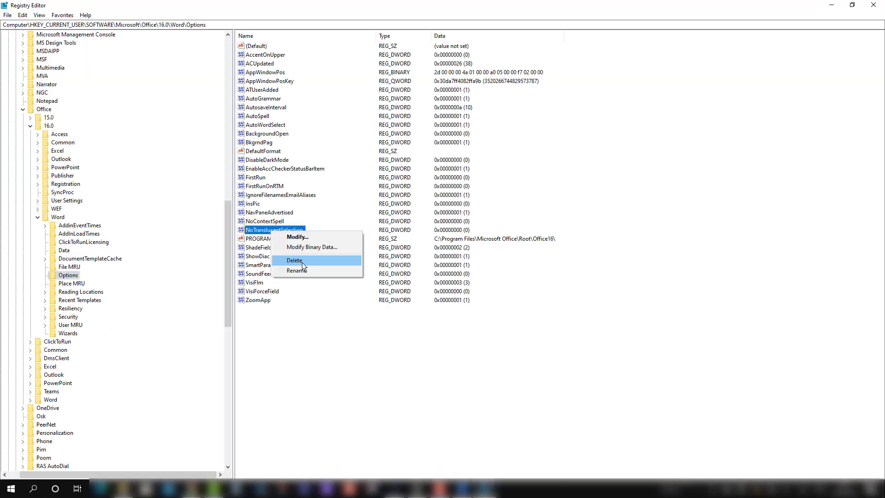
{"action": "left_click", "coordinate": [303, 262]}
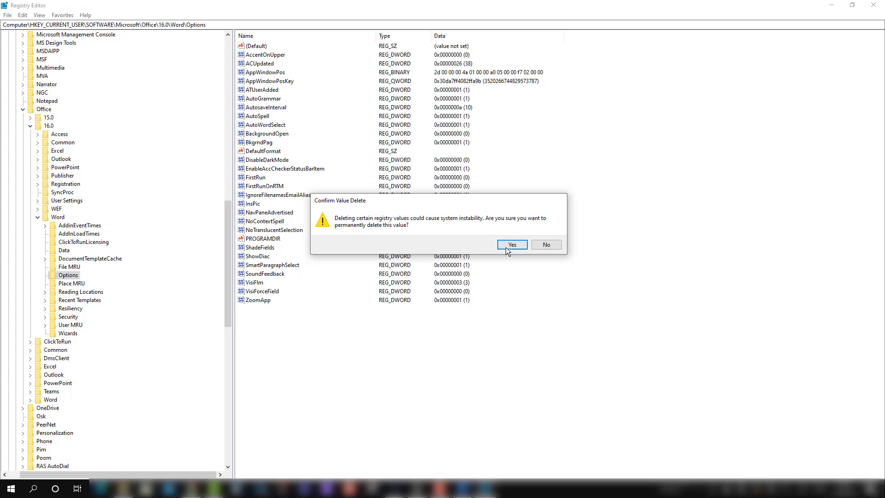
{"action": "left_click", "coordinate": [509, 246]}
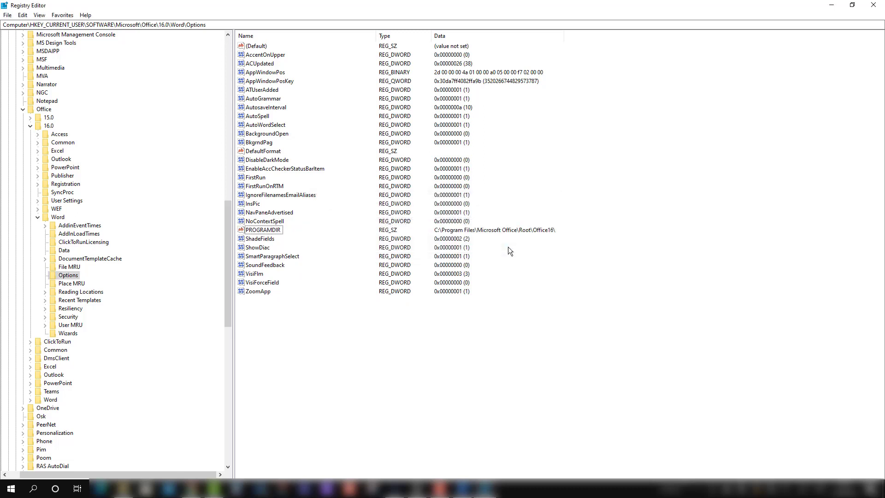